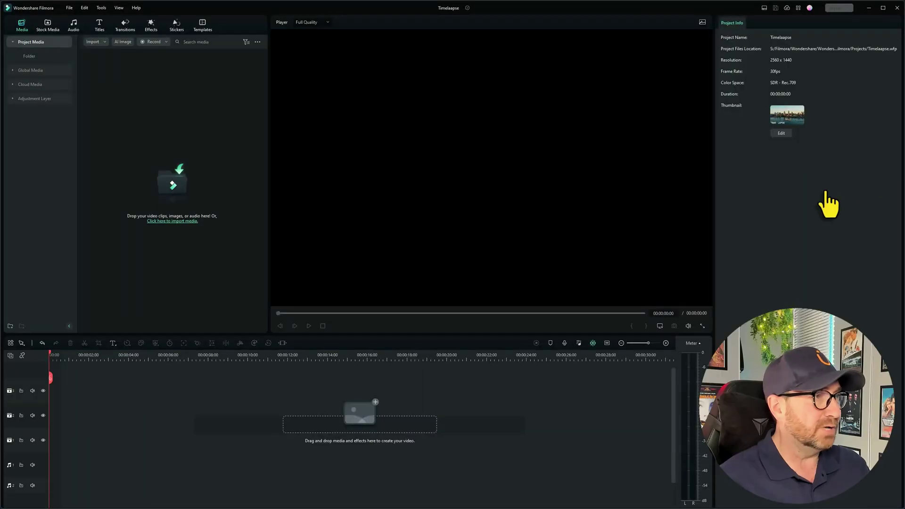
# Import the San Diego skyline aerial .mp4 video into the project media
pyautogui.click(172, 198)
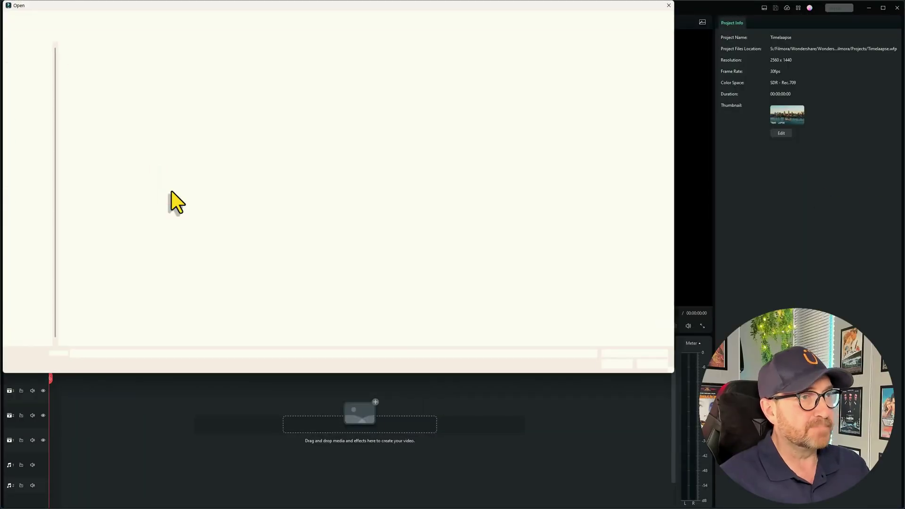
pyautogui.click(192, 71)
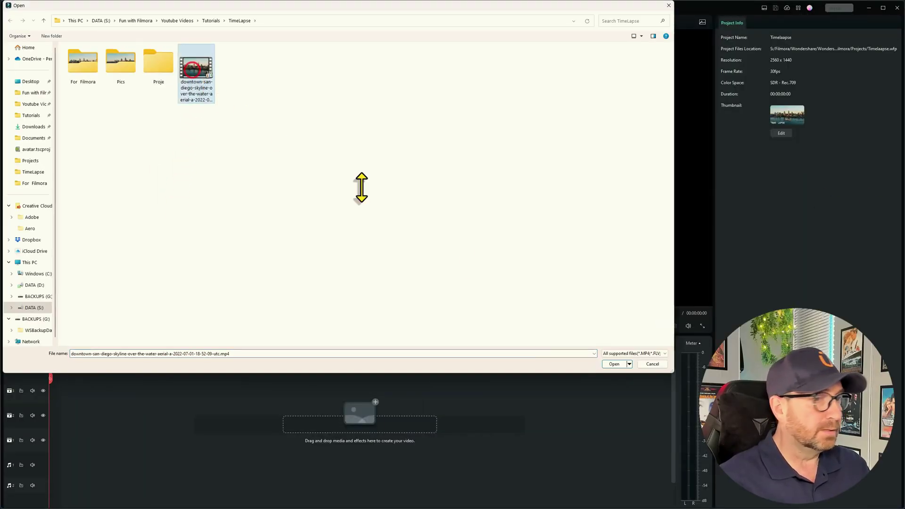
pyautogui.click(615, 364)
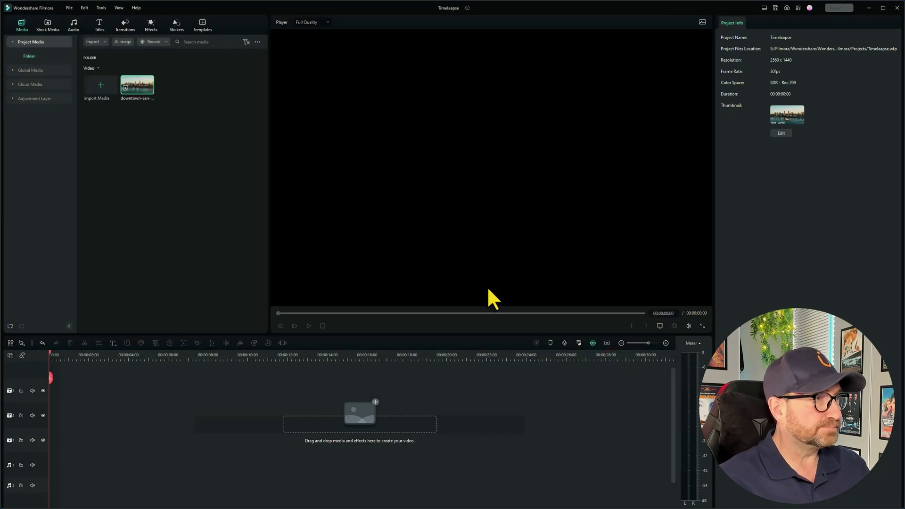
# Place the 00:00:34:07 skyline clip on video track 1, preview it, and fit the timeline
pyautogui.moveTo(142, 87); pyautogui.dragTo(49, 448)
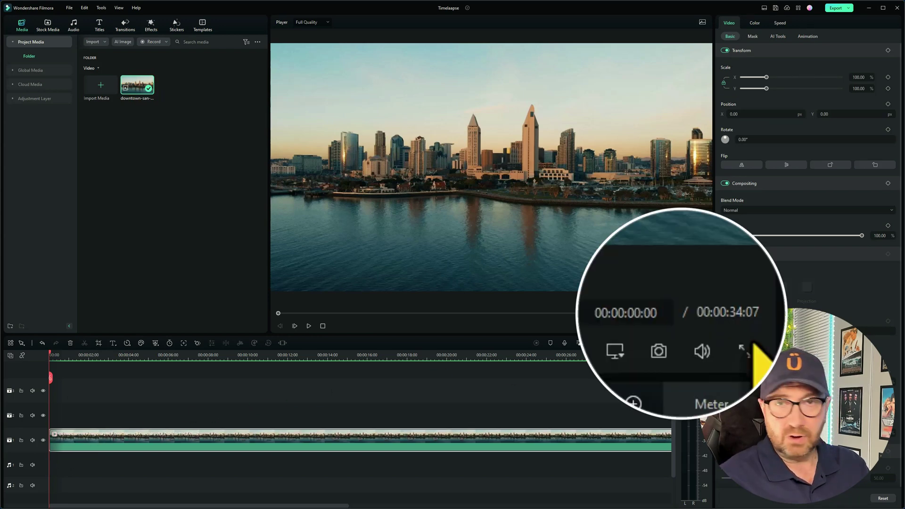
pyautogui.click(309, 325)
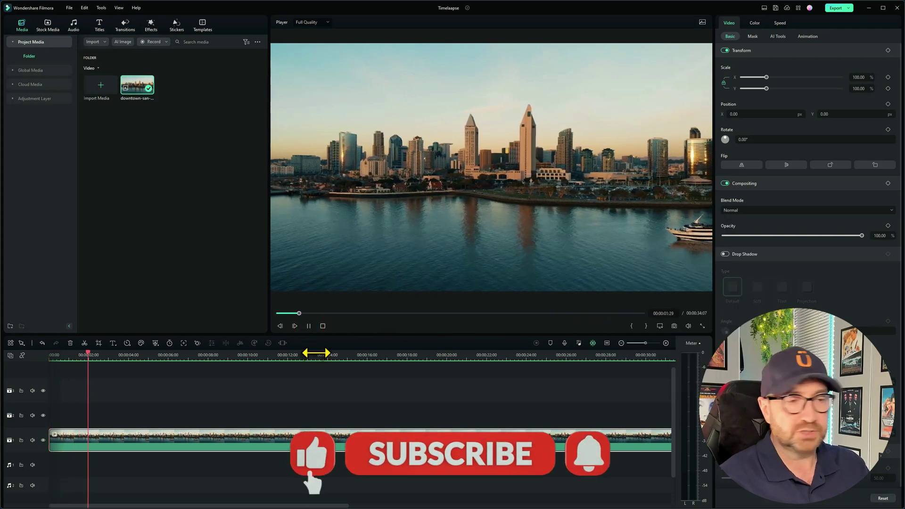
pyautogui.click(322, 326)
pyautogui.click(607, 343)
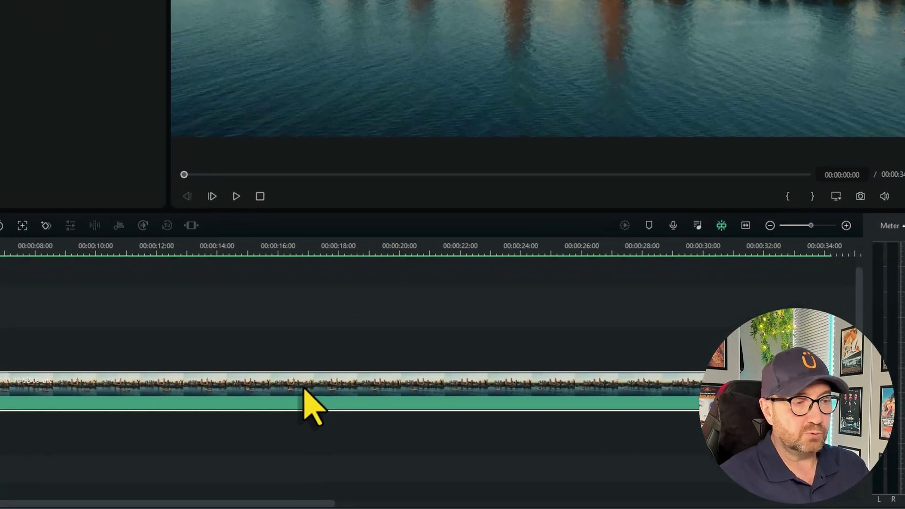
# Show speed control on the skyline clip and speed it to 1.68x, shortening it to 00:00:18:16
pyautogui.rightClick(341, 422)
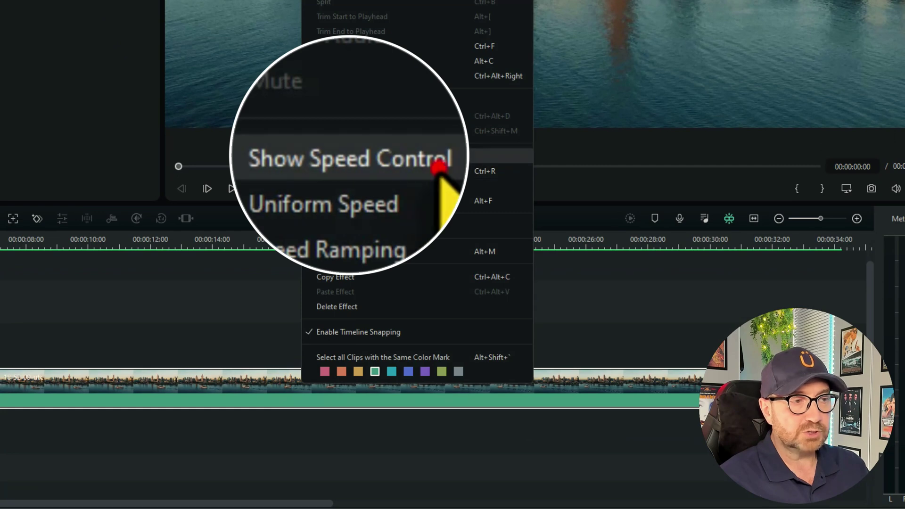
pyautogui.click(378, 164)
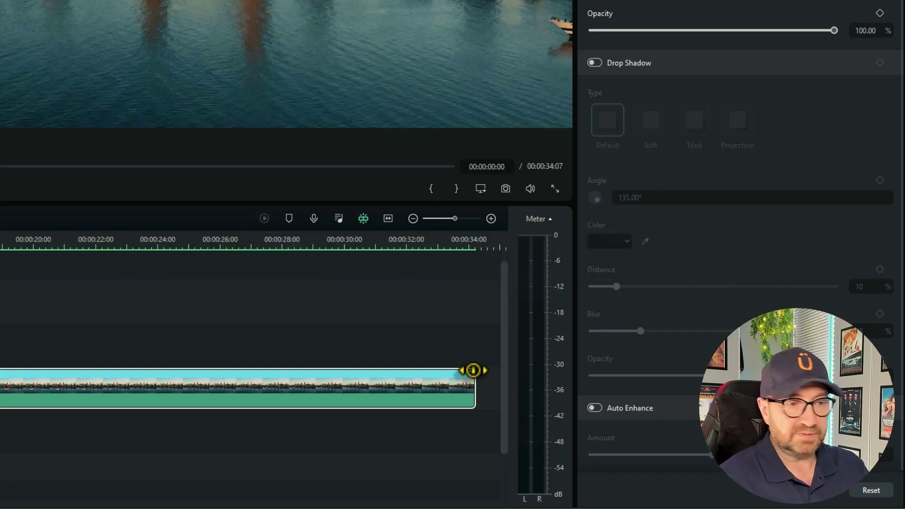
pyautogui.moveTo(474, 370)
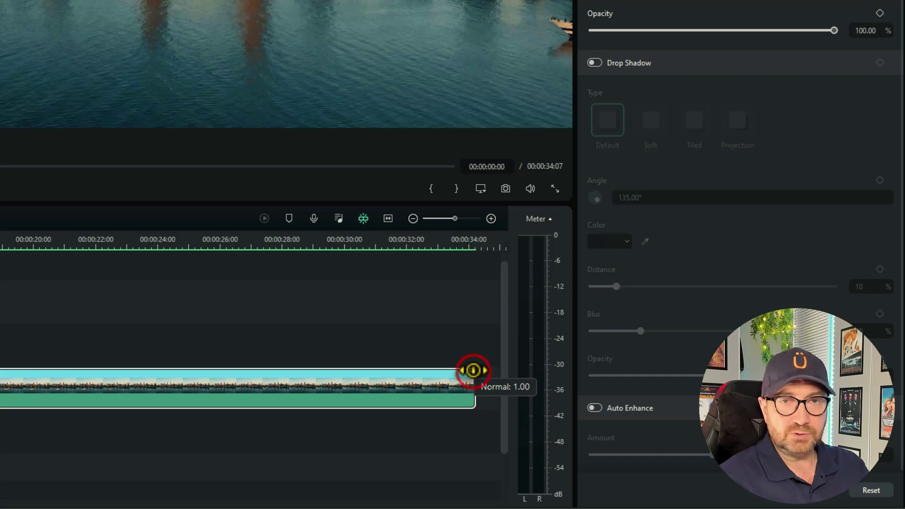
pyautogui.moveTo(473, 371); pyautogui.dragTo(664, 372)
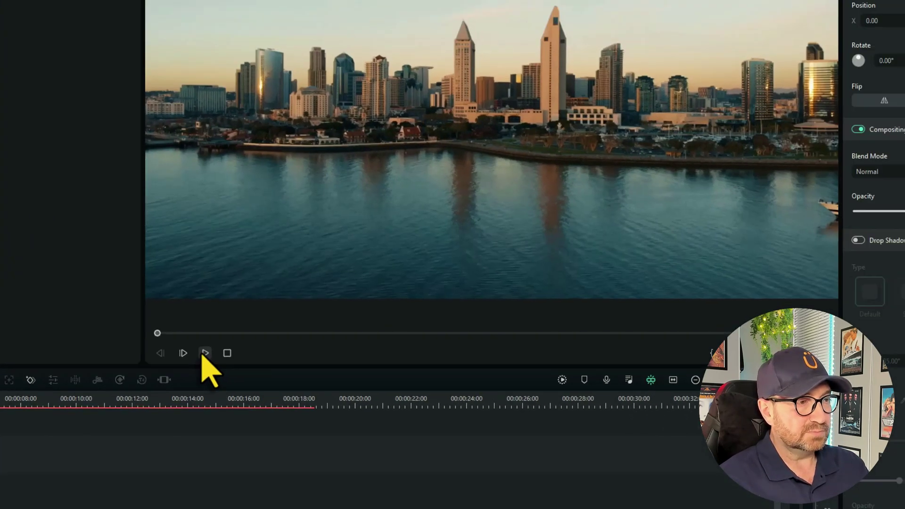
# Speed the skyline clip up much further so it runs only 00:00:02:20, then preview it
pyautogui.click(542, 189)
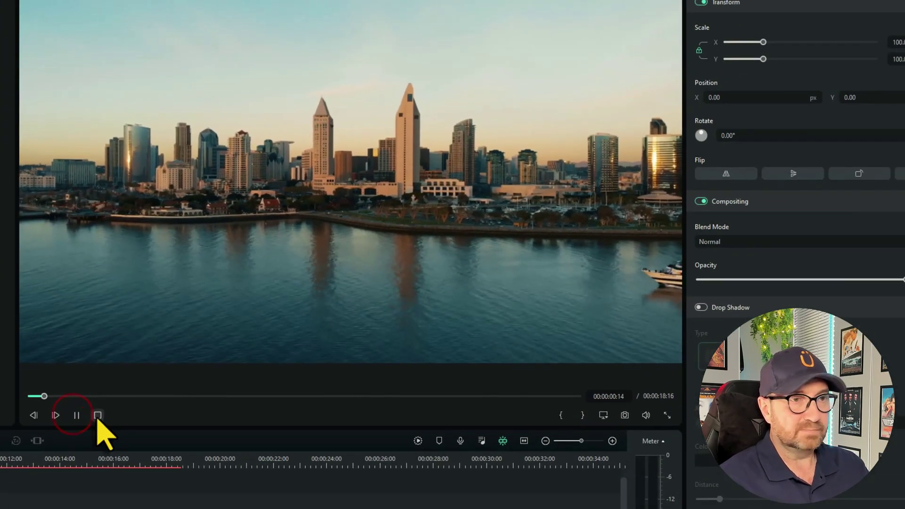
pyautogui.click(98, 416)
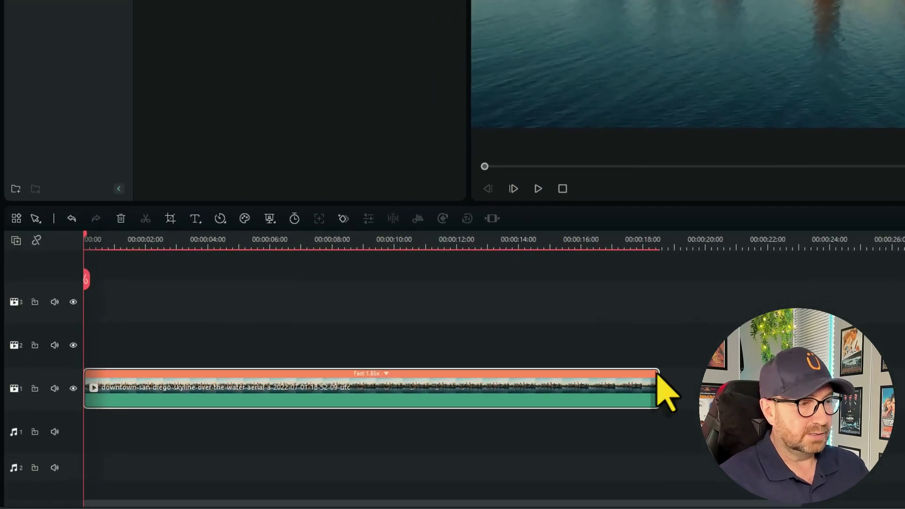
pyautogui.moveTo(657, 370); pyautogui.dragTo(166, 327)
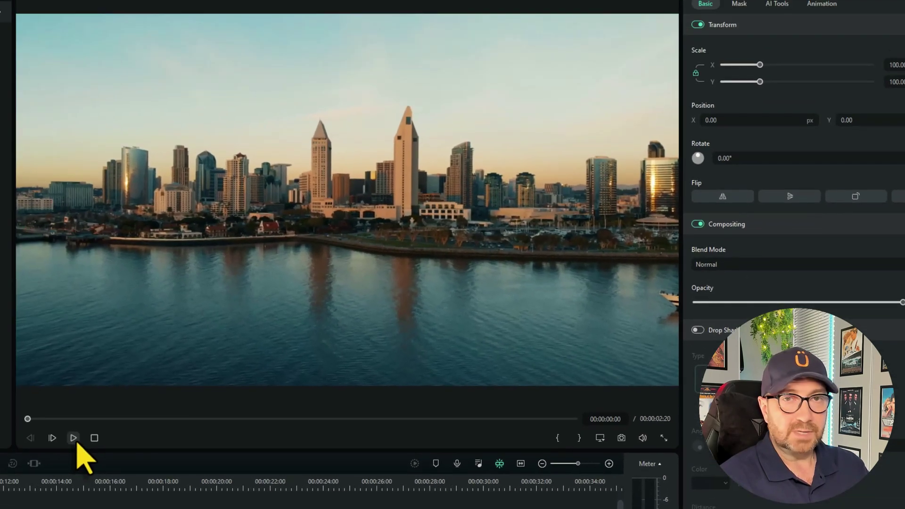
pyautogui.click(54, 420)
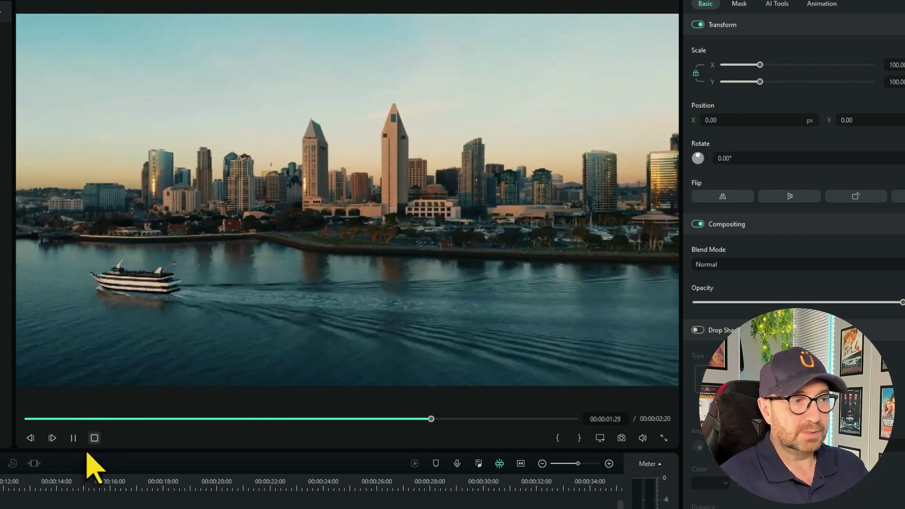
pyautogui.click(95, 438)
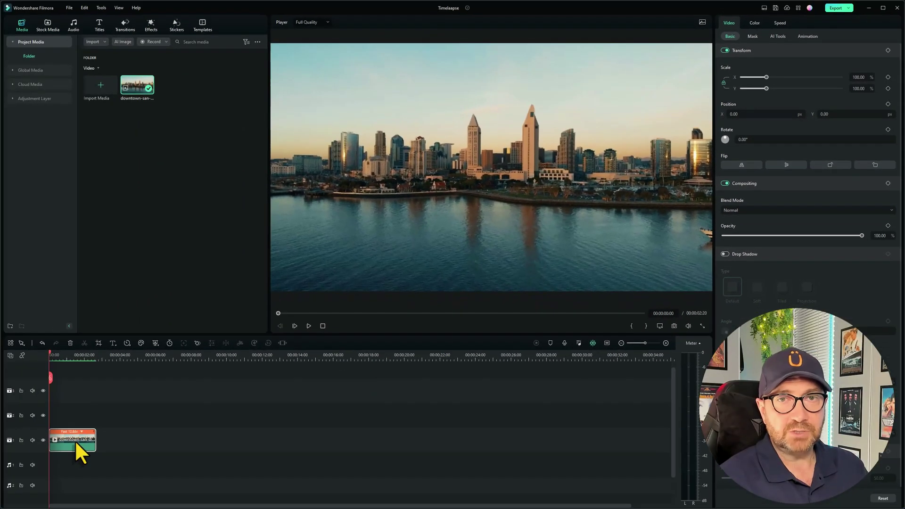
# Delete the skyline video from both the timeline and the project media
pyautogui.press('Delete')
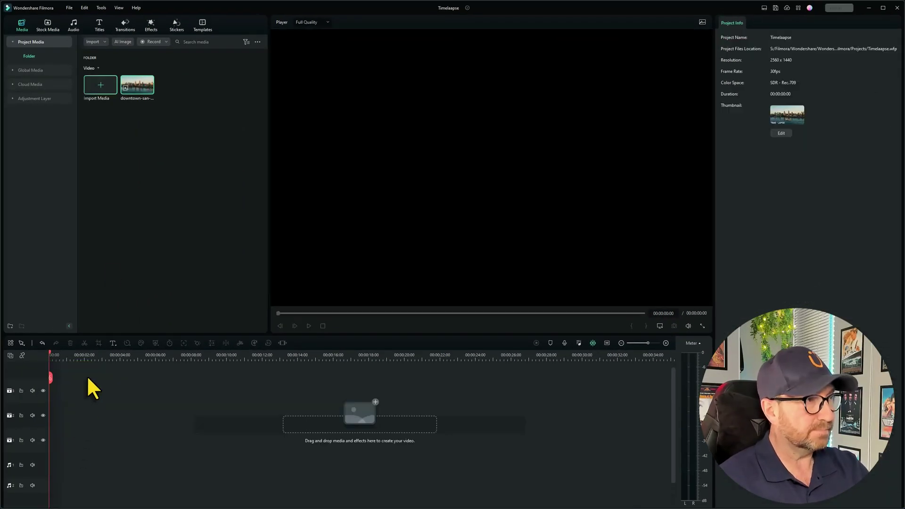
pyautogui.press('Delete')
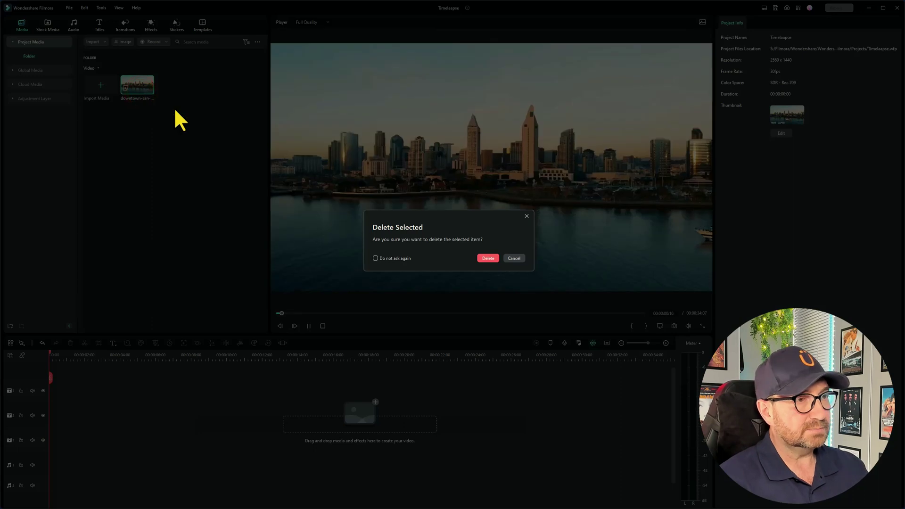
pyautogui.click(488, 258)
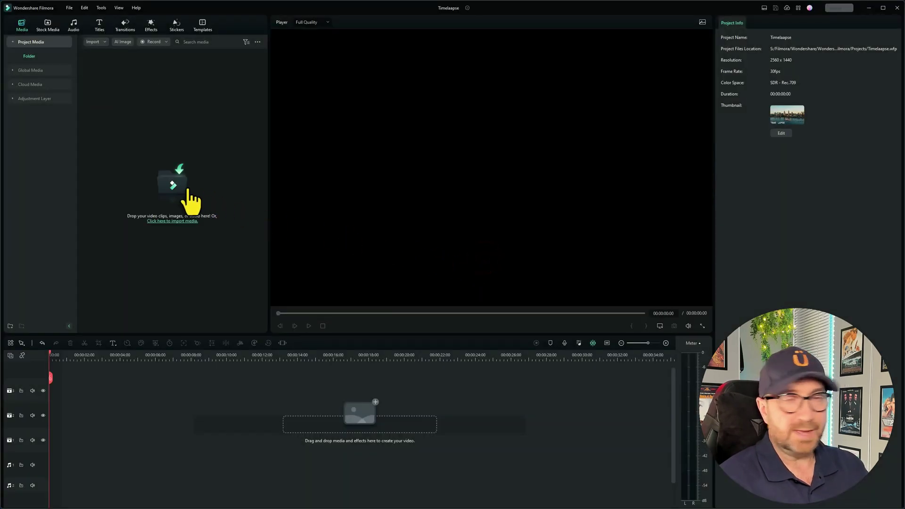
# Import every JPG from the Pics folder of Timelapse Pics into the project
pyautogui.click(175, 185)
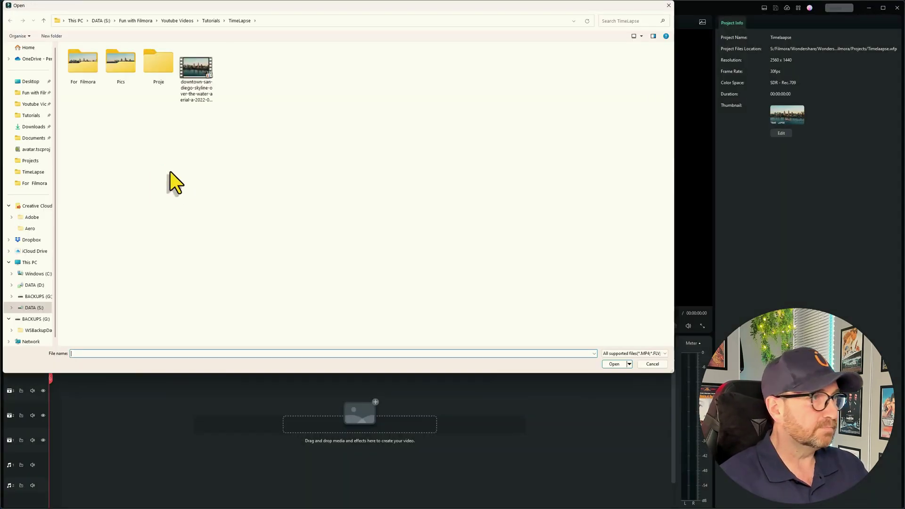
pyautogui.doubleClick(112, 65)
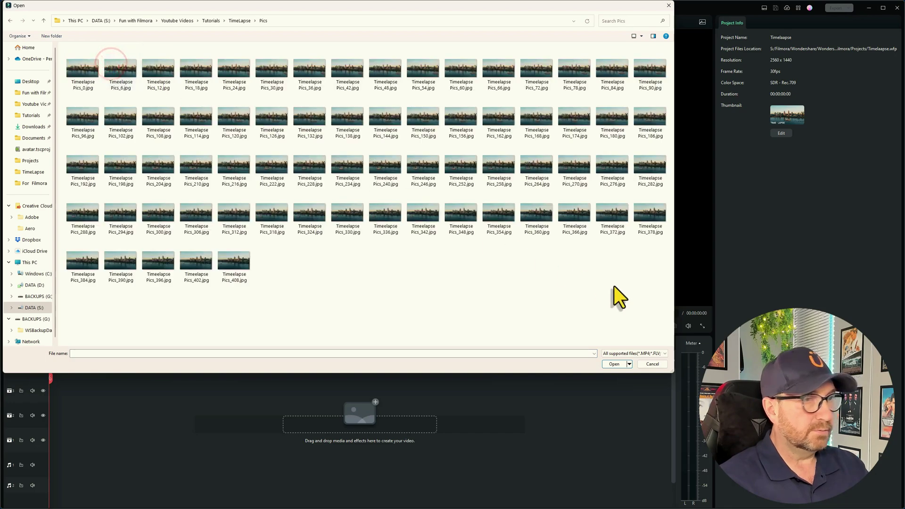
pyautogui.moveTo(656, 305); pyautogui.dragTo(65, 58)
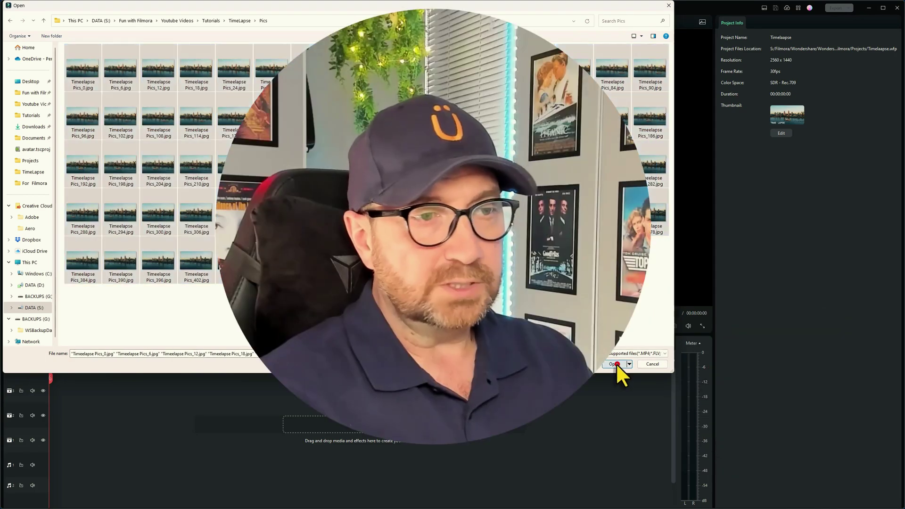
pyautogui.click(615, 365)
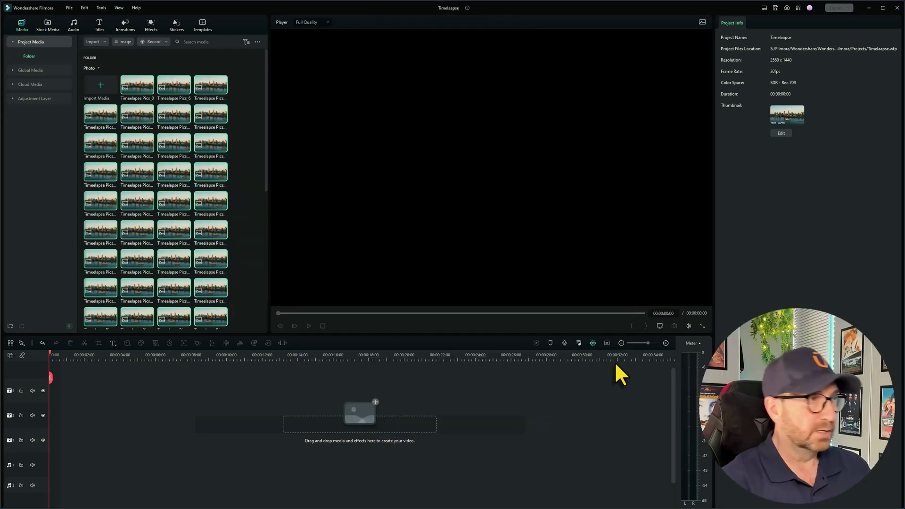
# Lay the photos on video track 1, preview the 00:04:47:15 sequence, and select all photo clips
pyautogui.moveTo(137, 84); pyautogui.dragTo(125, 499)
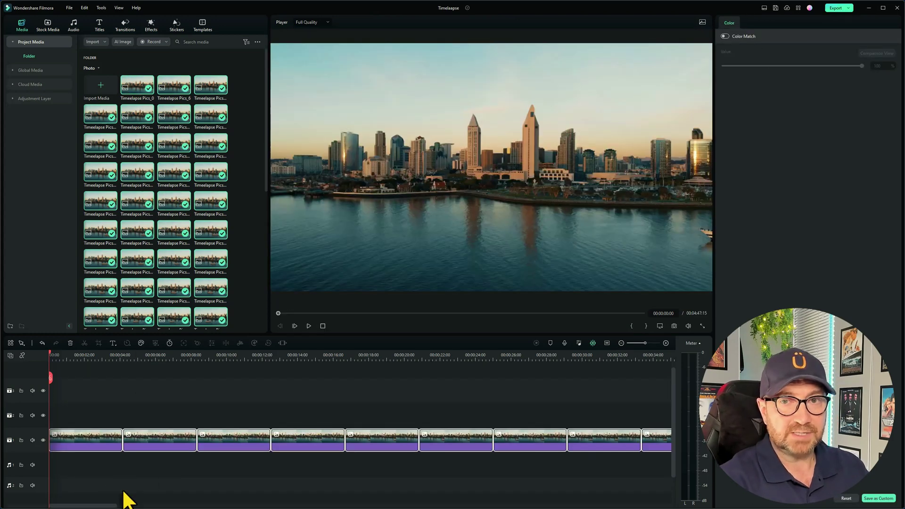
pyautogui.click(607, 343)
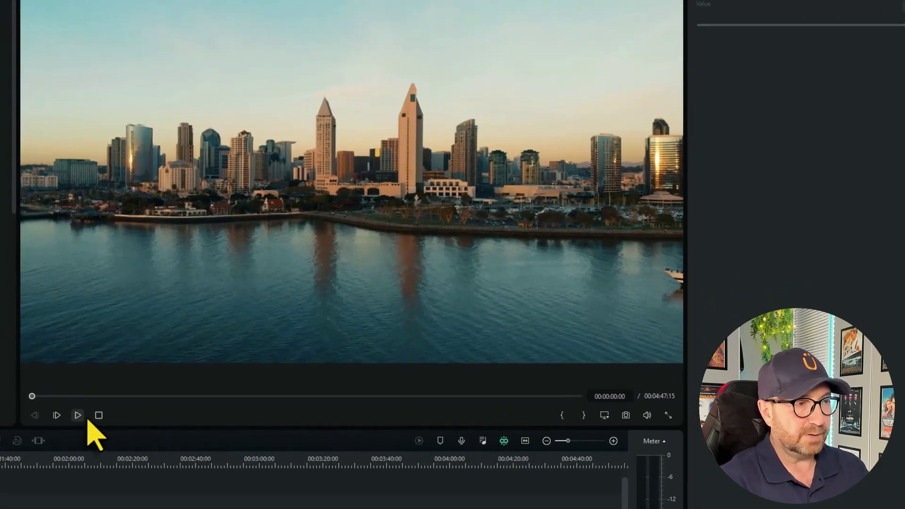
pyautogui.click(267, 344)
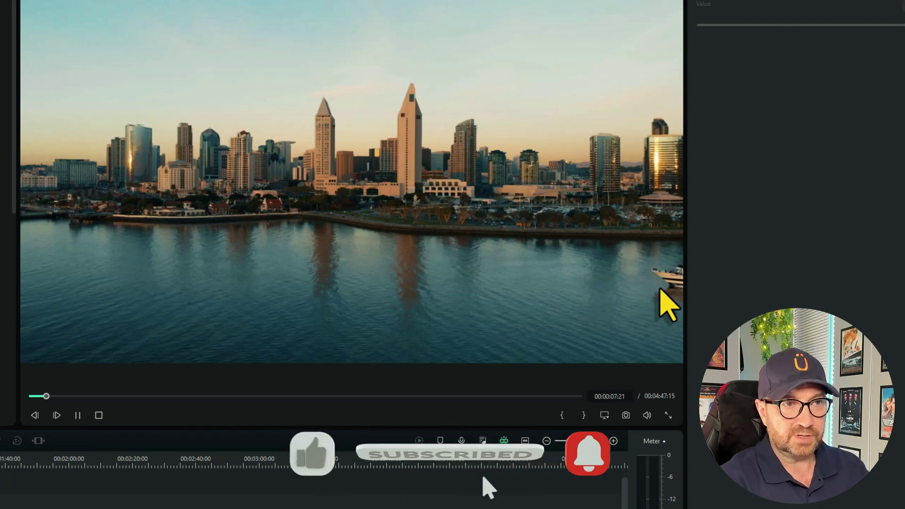
pyautogui.click(98, 416)
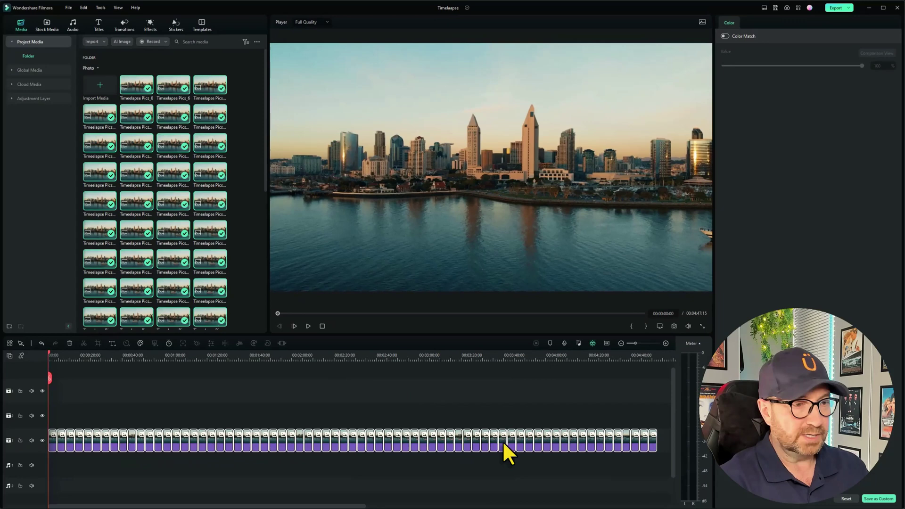
pyautogui.click(557, 476)
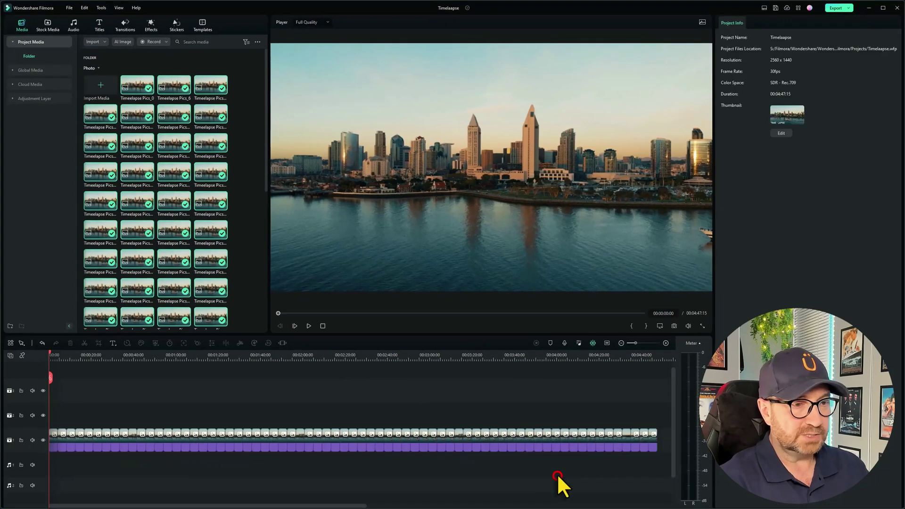
pyautogui.moveTo(653, 459); pyautogui.dragTo(34, 429)
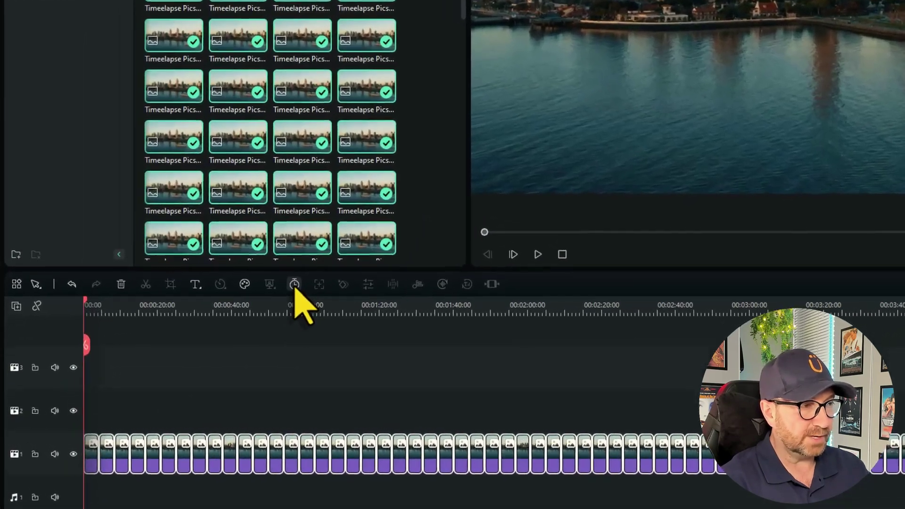
# Set the duration of all selected photo clips to 00:00:00:01
pyautogui.click(293, 285)
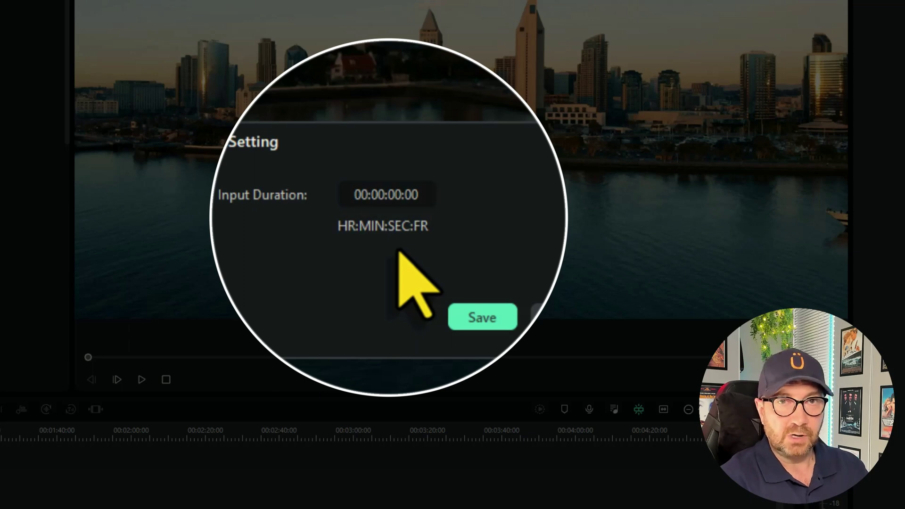
pyautogui.click(408, 196)
pyautogui.click(422, 184)
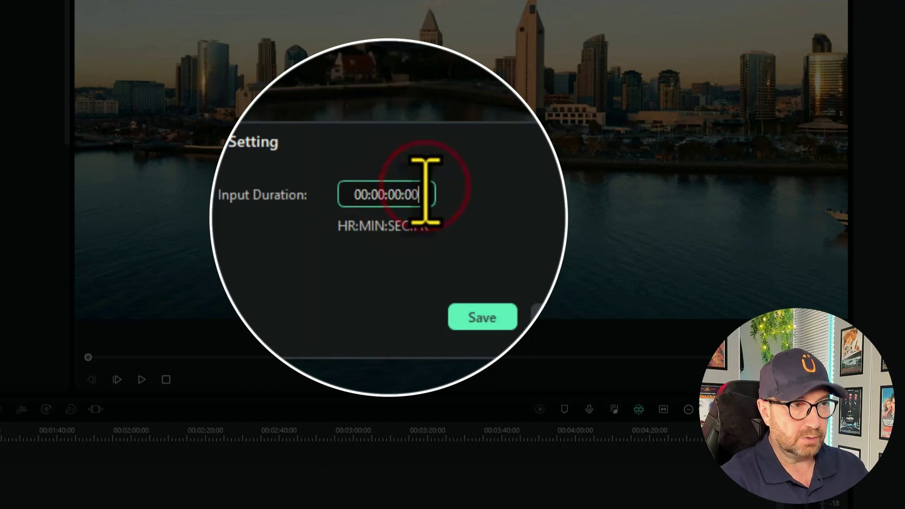
pyautogui.press('BackSpace')
pyautogui.write('1')
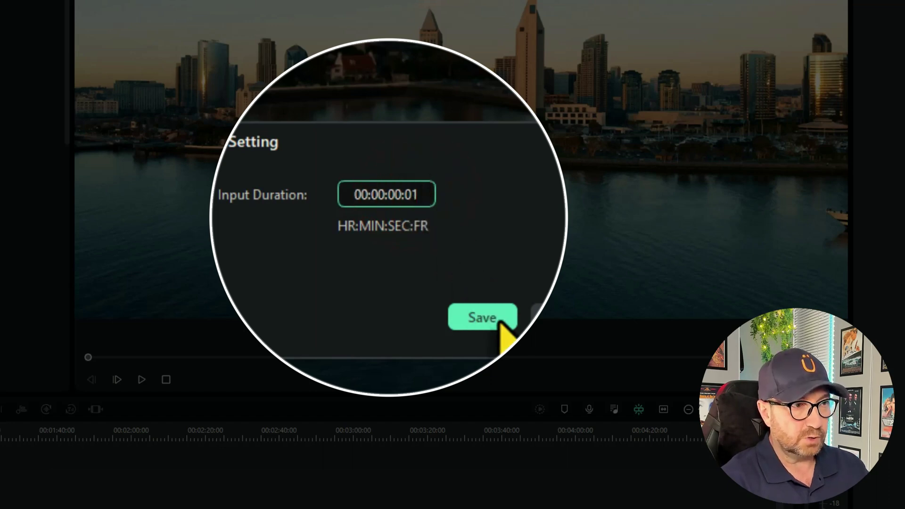
pyautogui.click(449, 276)
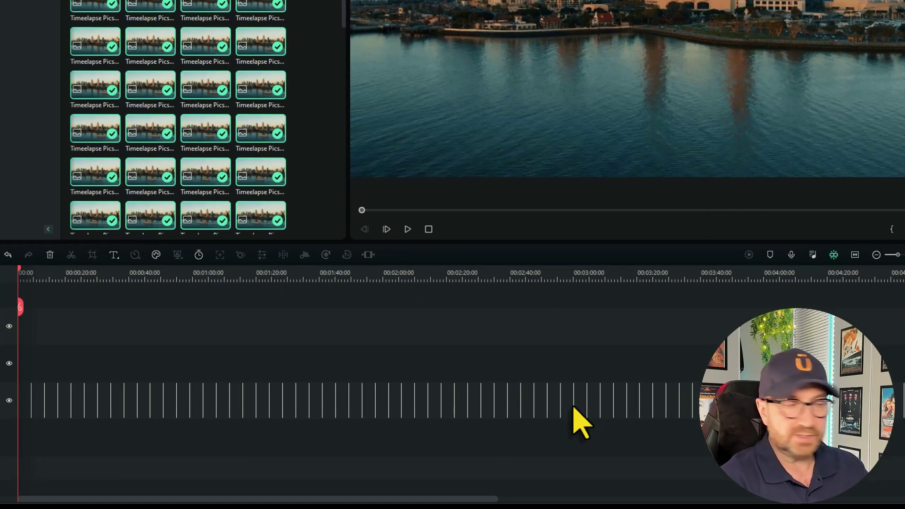
# Close the gaps between the photo clips and play the 00:00:02:09 timelapse through
pyautogui.rightClick(156, 404)
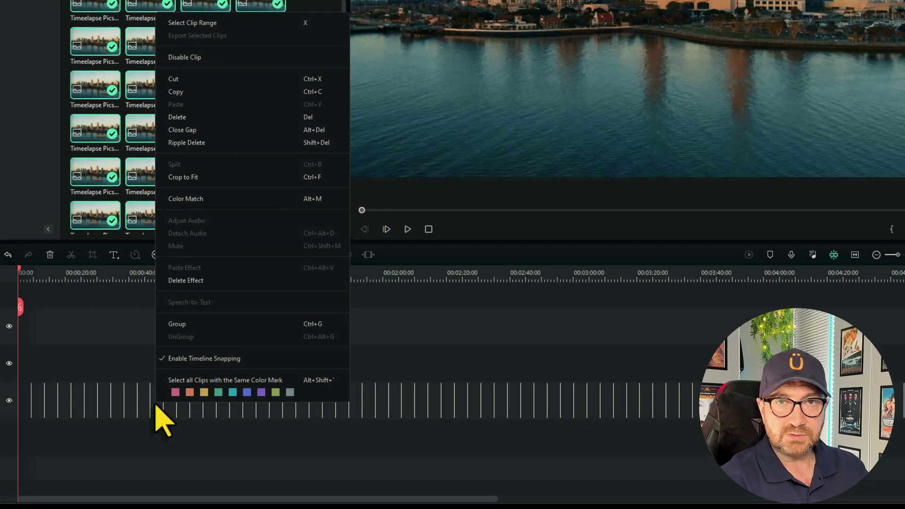
pyautogui.click(182, 127)
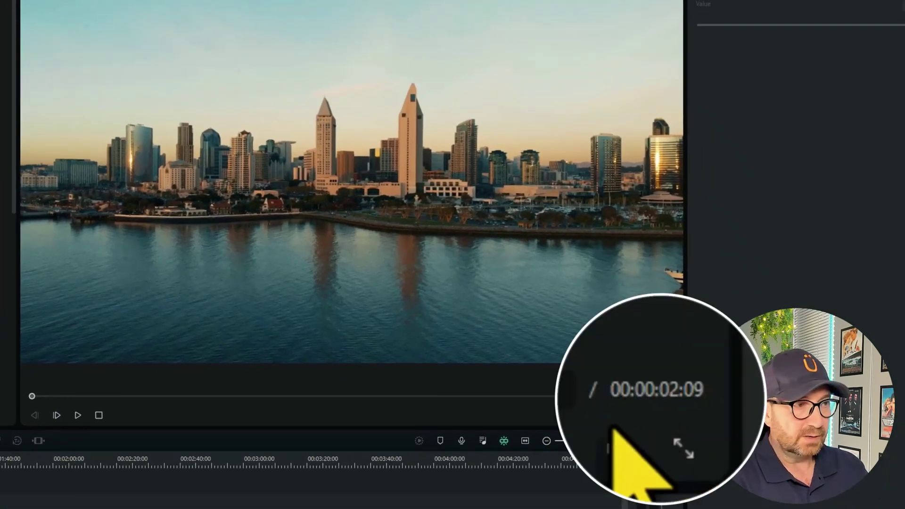
pyautogui.click(78, 415)
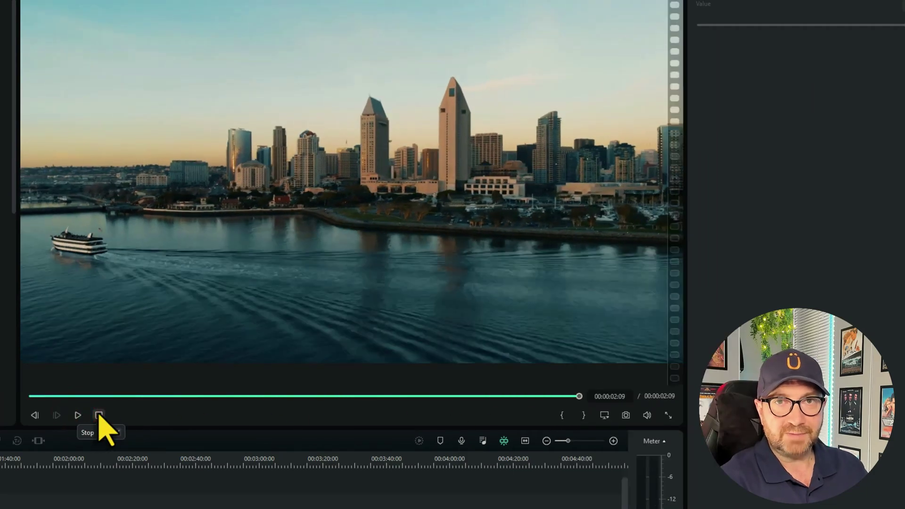
pyautogui.click(99, 415)
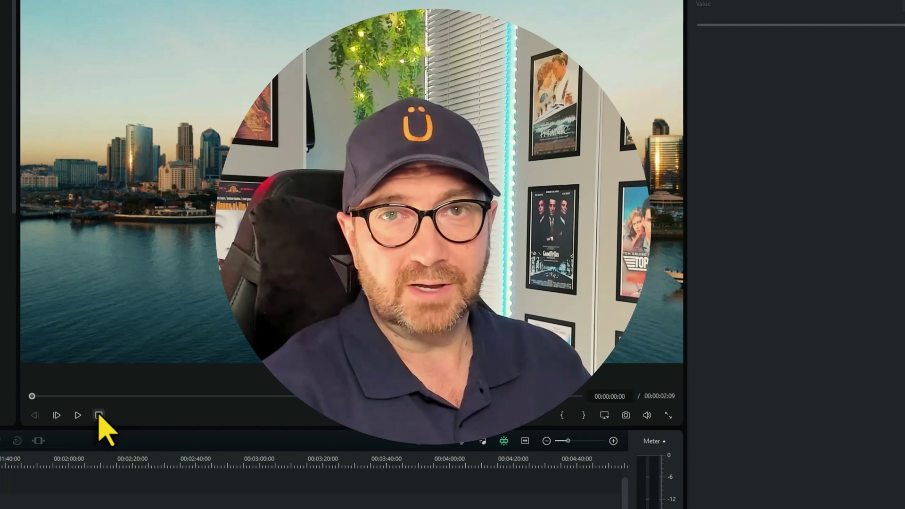